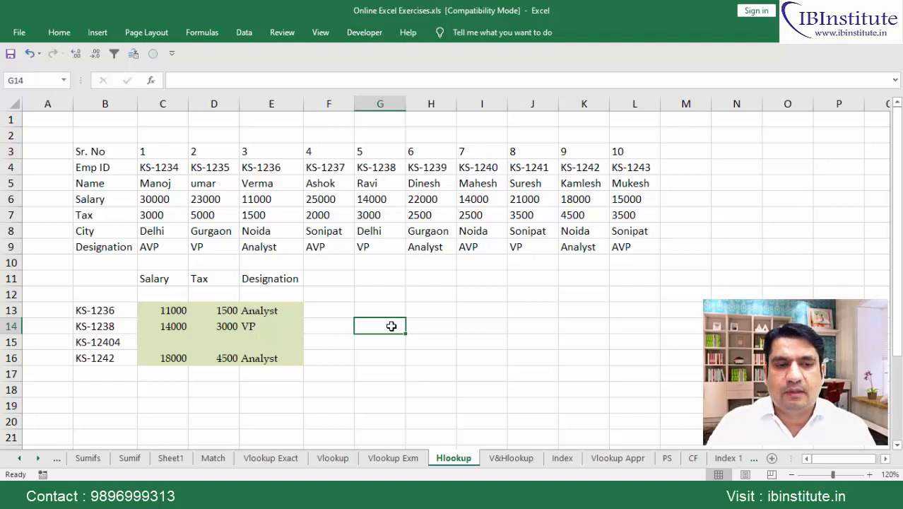
Clear the existing lookup results from C13:E16
key(ctrl+Left)
key(ctrl+Left)
key(Up)
key(Right)
key(ctrl+shift+Right)
key(ctrl+shift+Down)
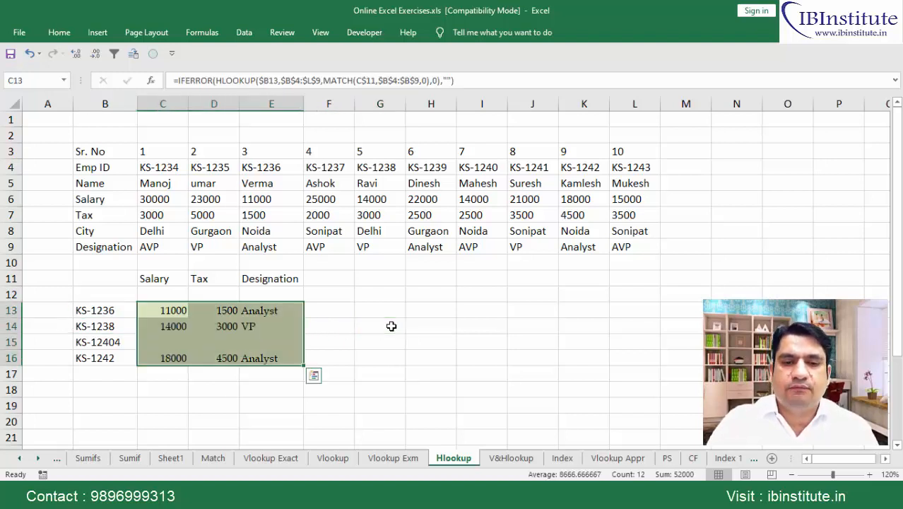
key(Delete)
Review the employee data range from the Emp ID row through the Designation row, B4:L9
key(Left)
key(Up)
key(Up)
key(Up)
key(Up)
key(Up)
key(Up)
key(Up)
key(Up)
key(Up)
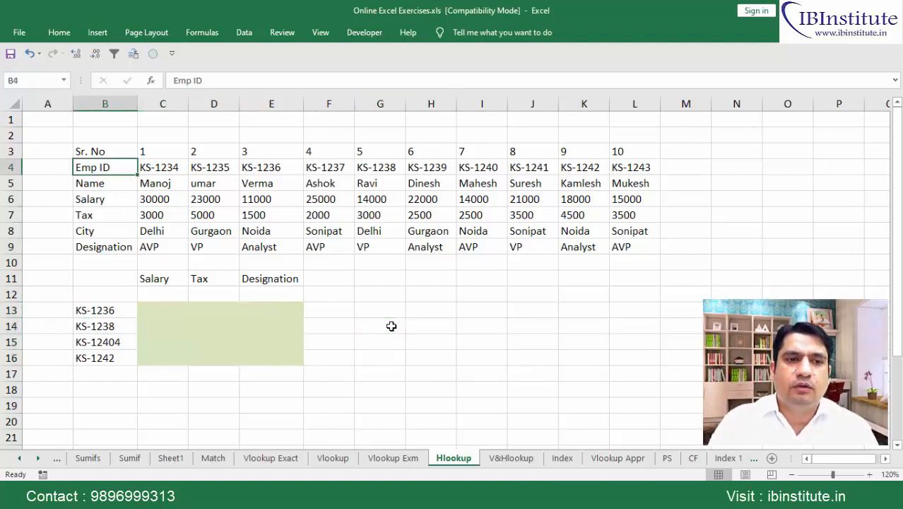
key(ctrl+shift+Right)
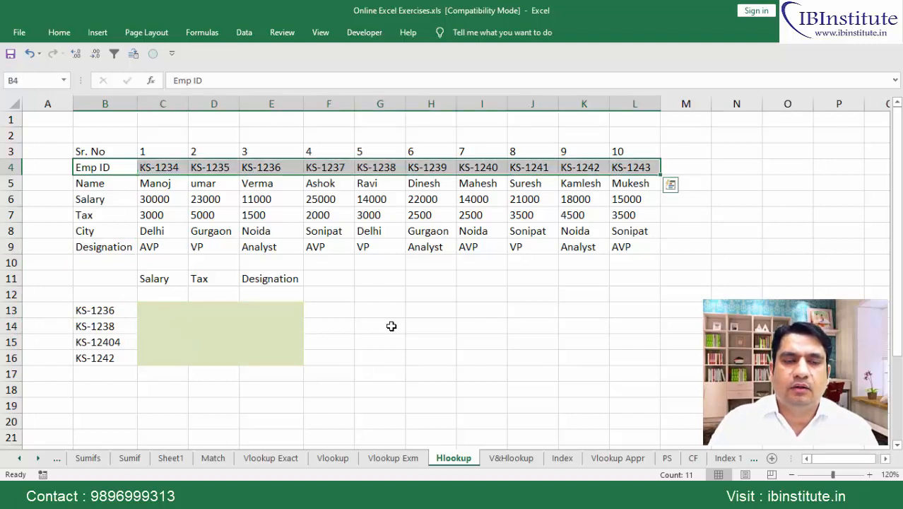
key(ctrl+shift+Down)
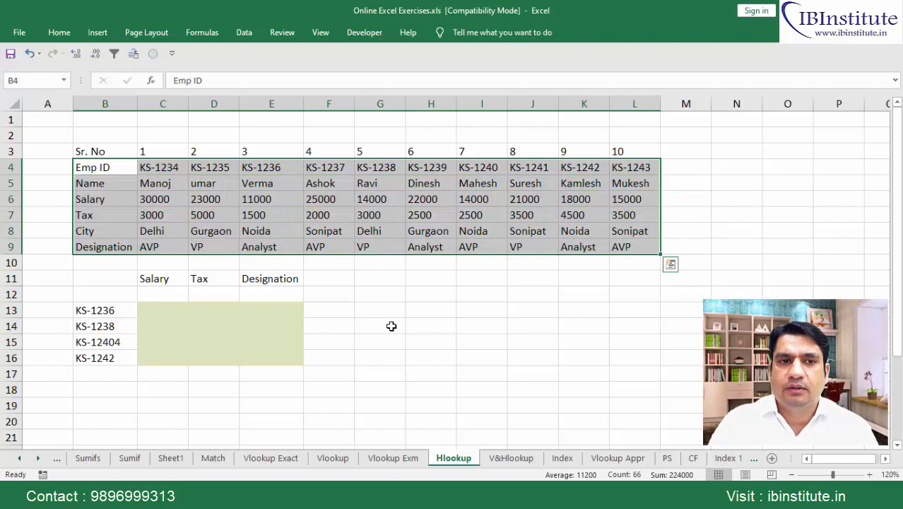
key(ctrl+Down)
key(ctrl+Down)
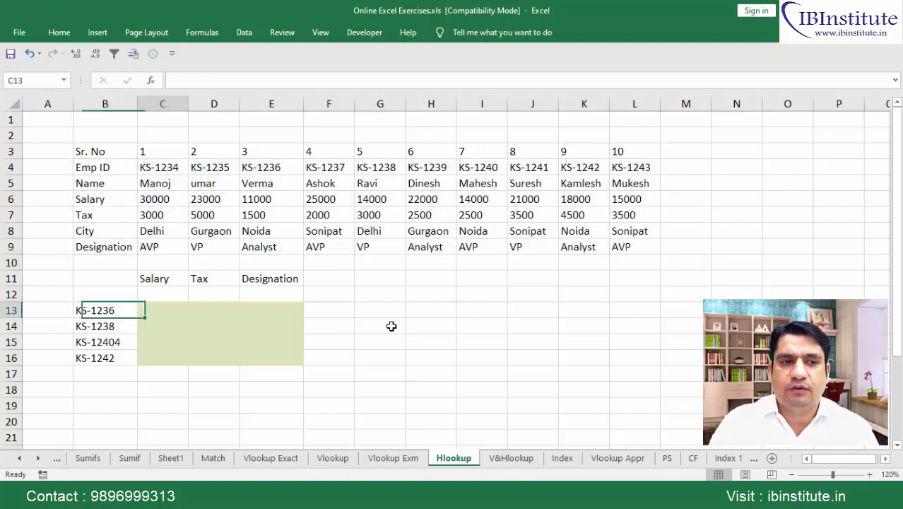
Start an HLOOKUP formula in C13 with B13 as the lookup value
key(Right)
text(=hl)
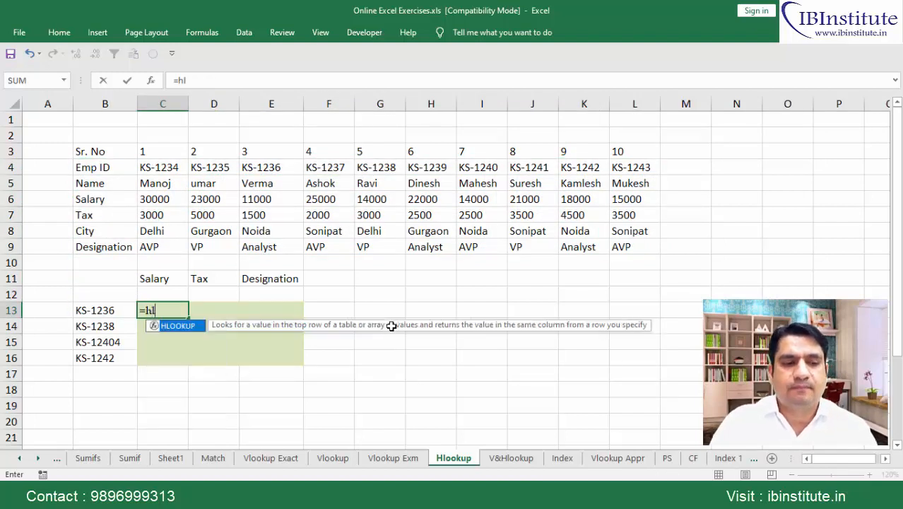
key(Tab)
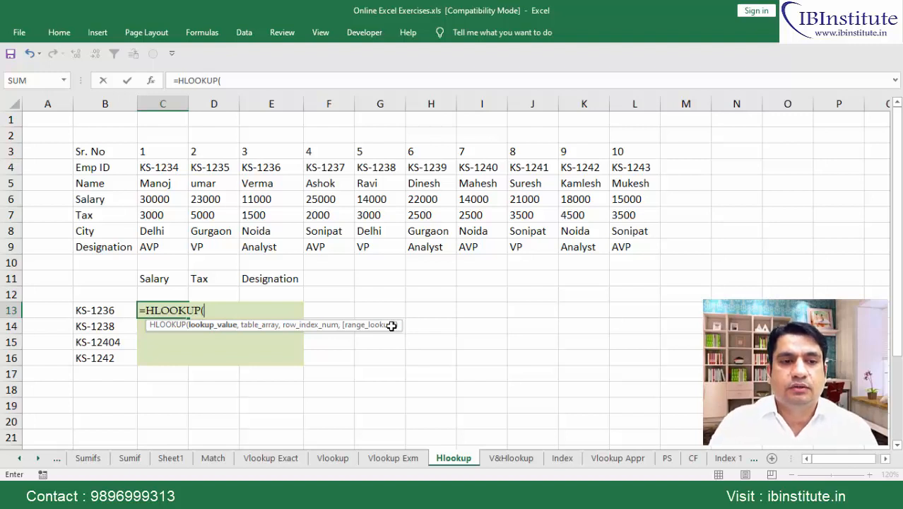
key(Left)
text(,)
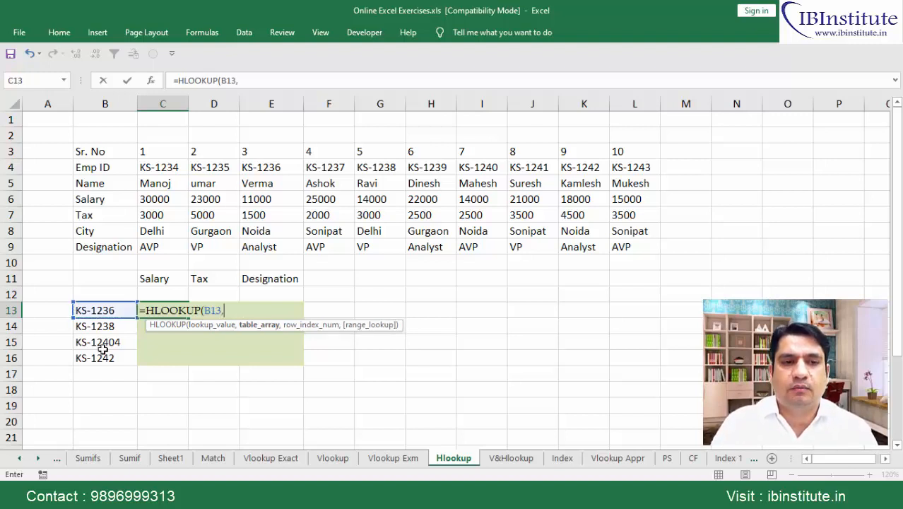
key(ctrl+Up)
key(ctrl+Up)
key(ctrl+Up)
key(Down)
key(Left)
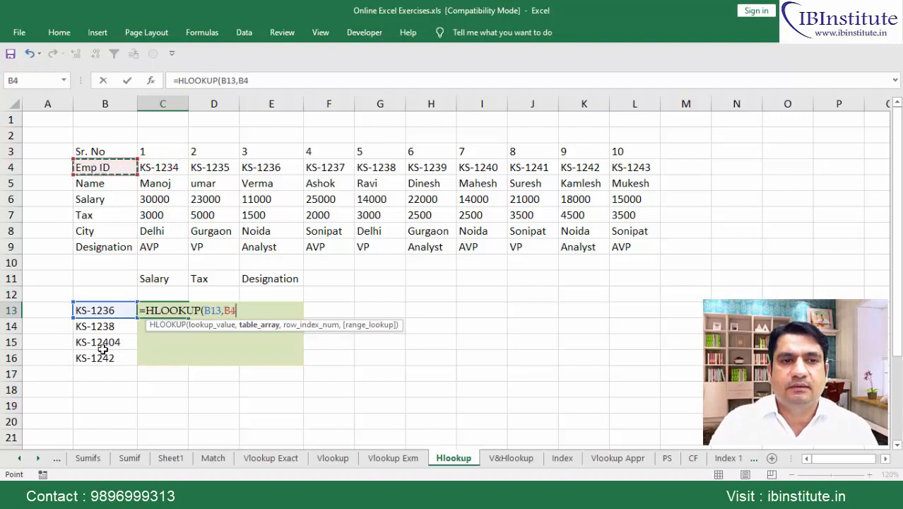
key(ctrl+shift+Right)
key(ctrl+shift+Down)
text(,)
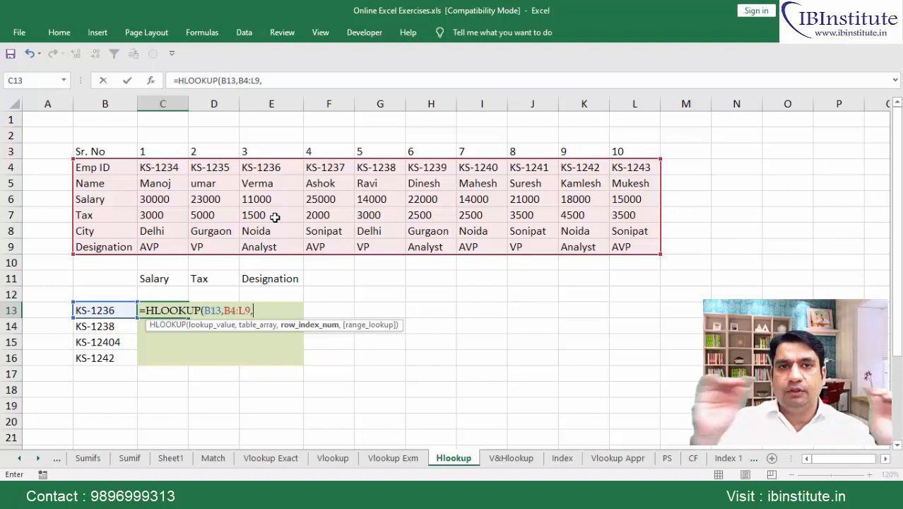
key(BackSpace)
key(BackSpace)
key(BackSpace)
key(BackSpace)
key(BackSpace)
key(BackSpace)
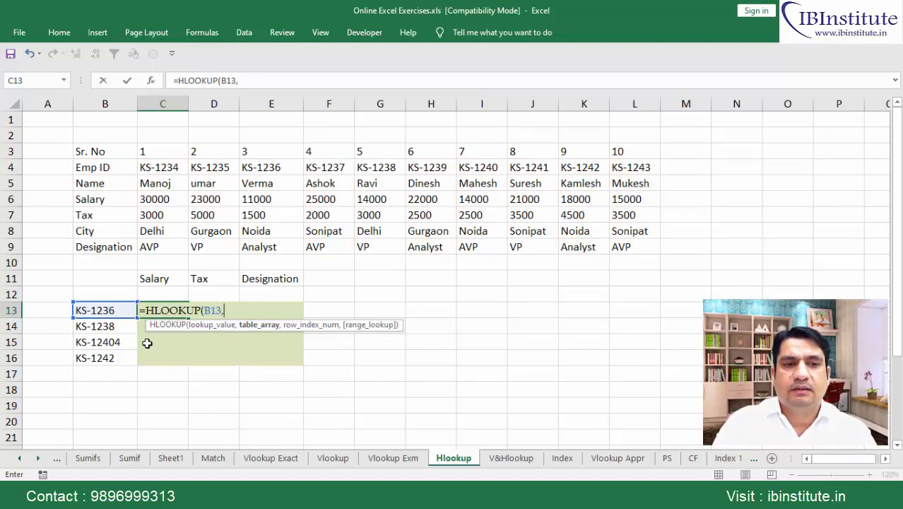
Try B5:L9, starting at the Name row, as the HLOOKUP table array
key(Up)
key(Up)
key(Up)
key(Up)
key(Up)
key(Up)
key(Up)
key(Up)
key(Left)
key(shift+Right)
key(shift+Right)
key(shift+Right)
key(shift+Right)
key(shift+Right)
key(shift+Right)
key(shift+Right)
key(shift+Right)
key(shift+Right)
key(shift+Right)
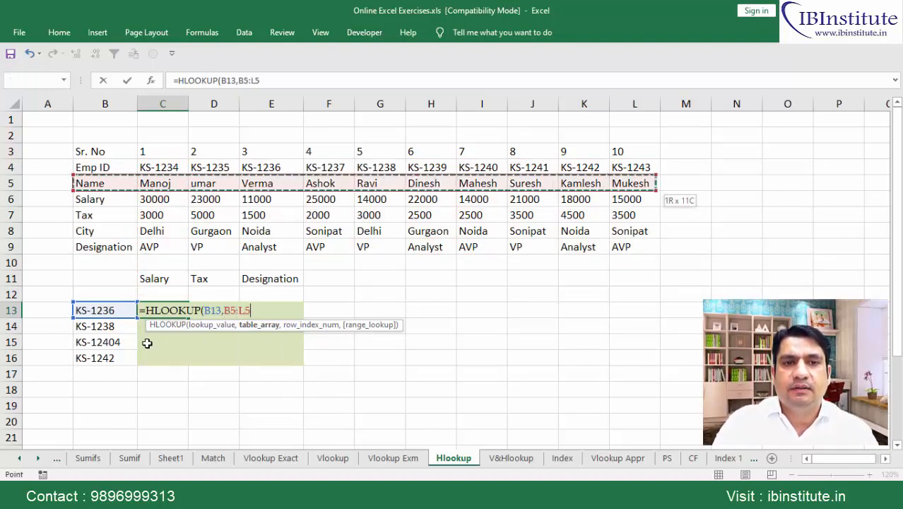
key(shift+Down)
key(shift+Down)
key(shift+Down)
key(shift+Down)
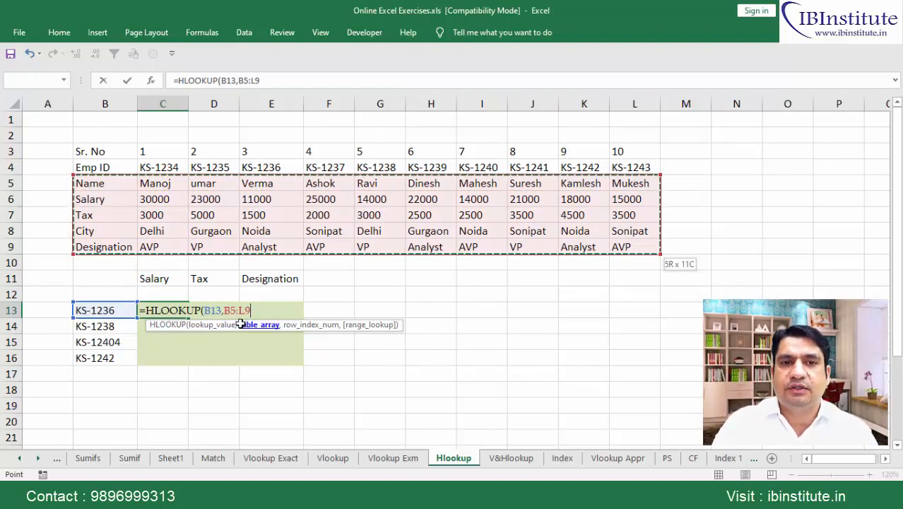
Try B3:L9, starting at the Sr. No row, as the HLOOKUP table array
key(Up)
key(Up)
key(ctrl+shift+Right)
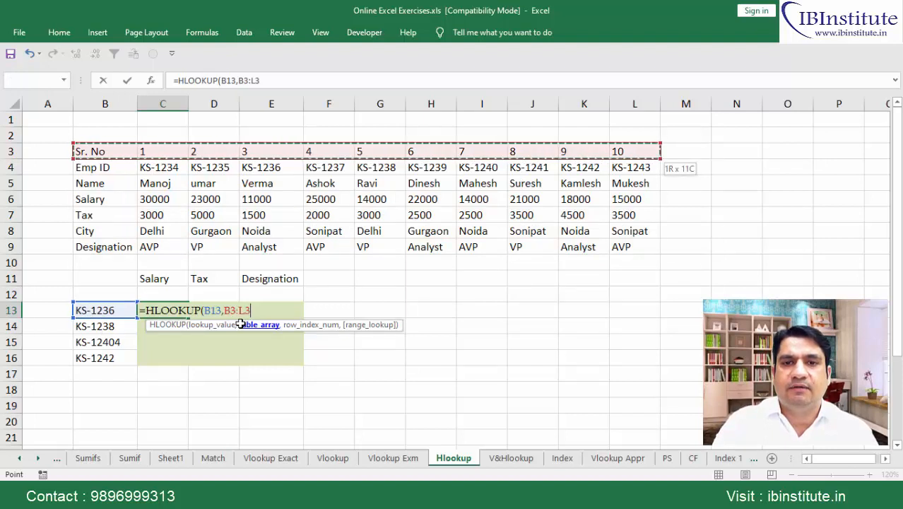
key(ctrl+shift+Down)
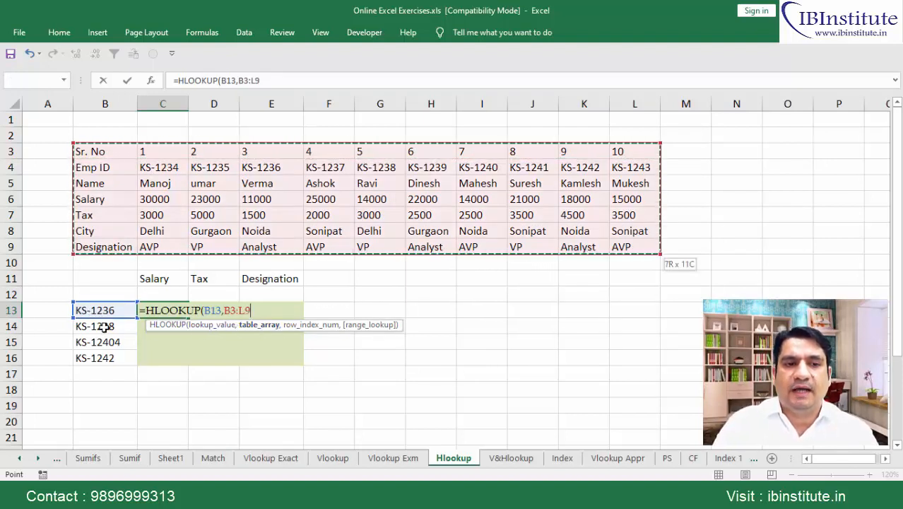
Set the HLOOKUP table array to B4:L9, starting at the Emp ID row
key(Down)
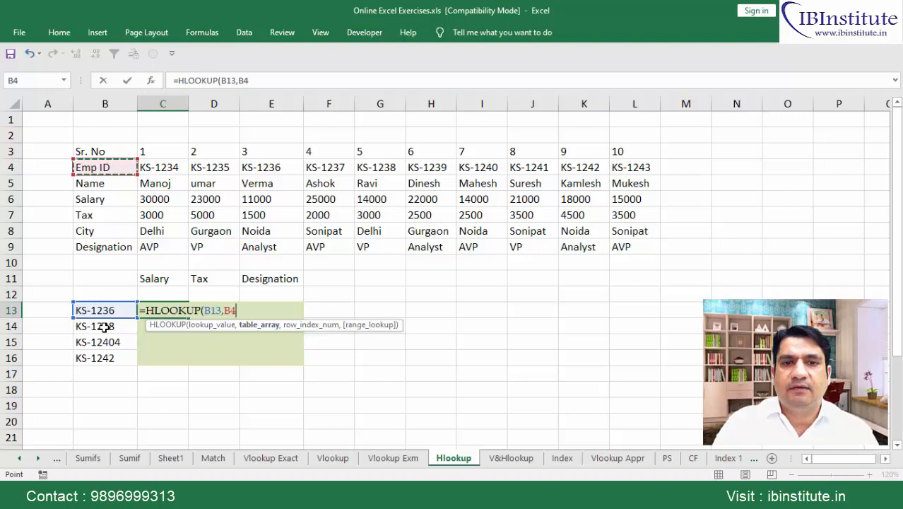
key(ctrl+shift+Right)
key(ctrl+shift+Down)
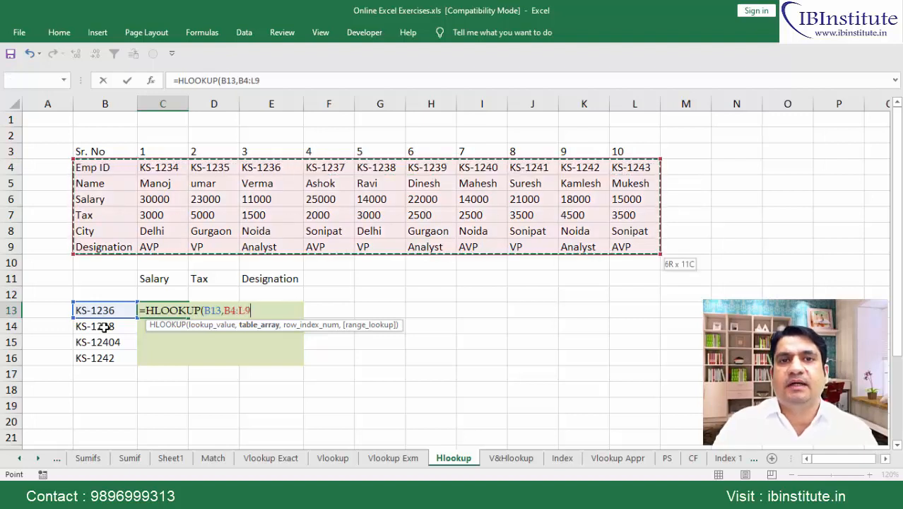
text(,)
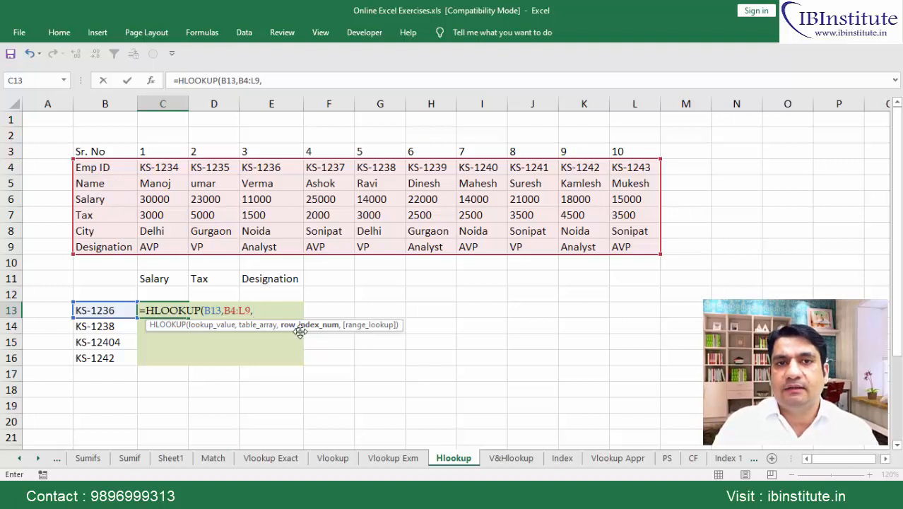
Nest a MATCH function as the row index, with C11 as lookup value and B4:B9 as lookup array
text(ma)
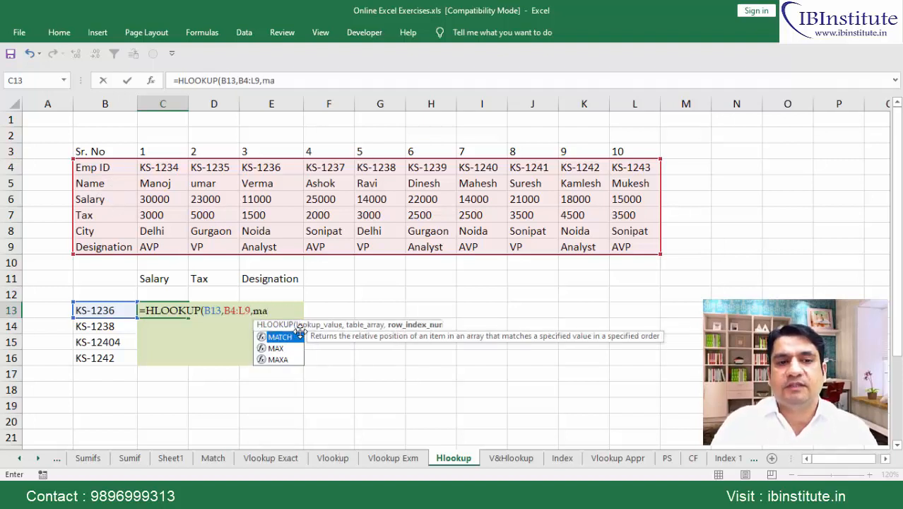
key(Tab)
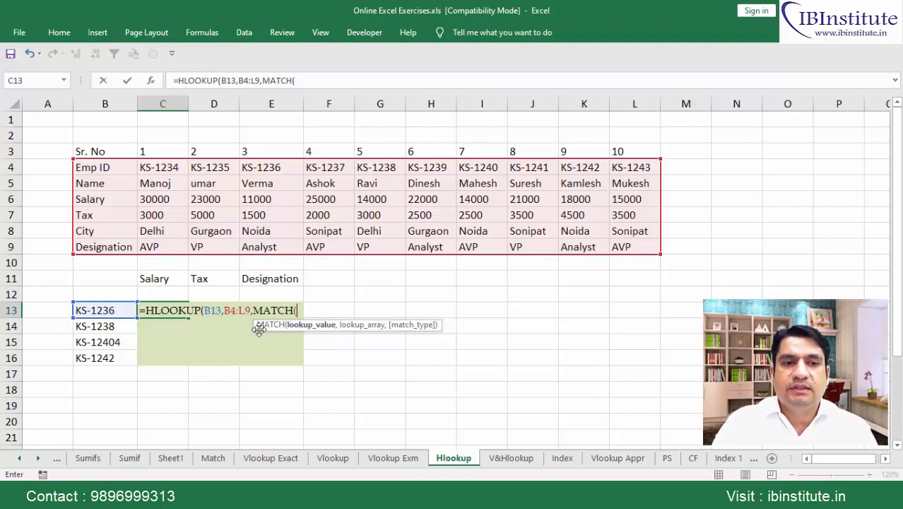
click(173, 281)
text(,)
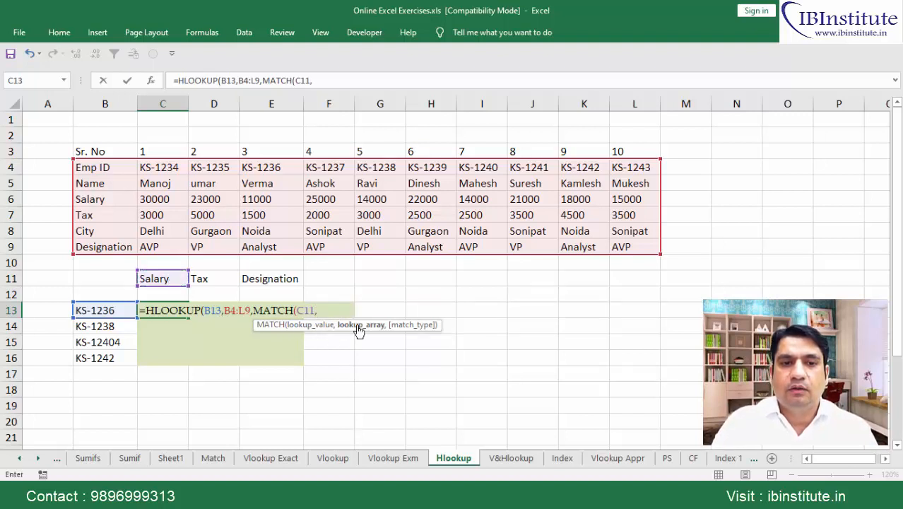
drag(112, 168, 118, 247)
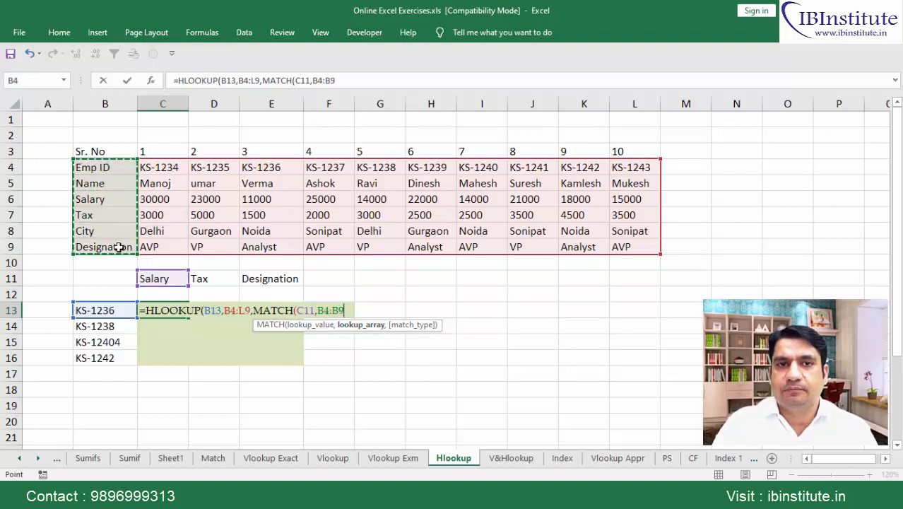
Try extending the MATCH lookup array to start at the Sr. No label, B3:B9
key(Up)
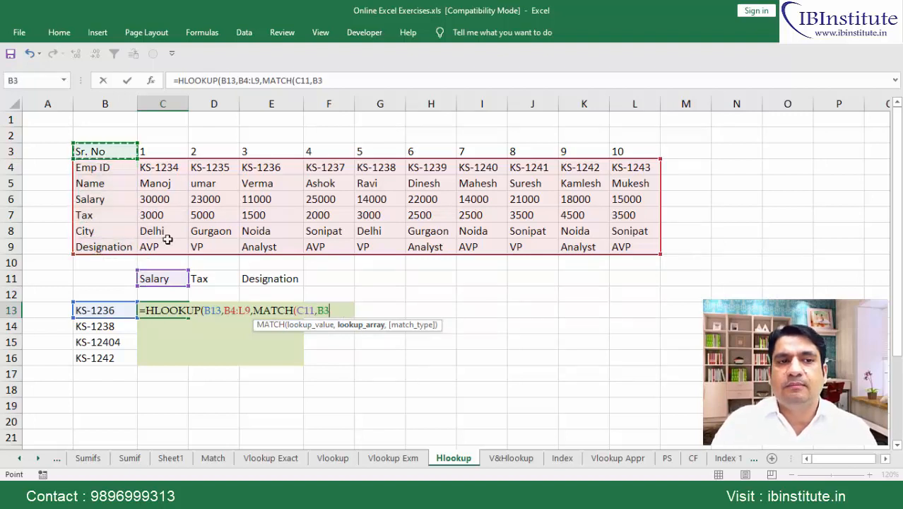
key(shift+Down)
key(shift+Down)
key(shift+Down)
key(shift+Down)
key(shift+Down)
key(shift+Down)
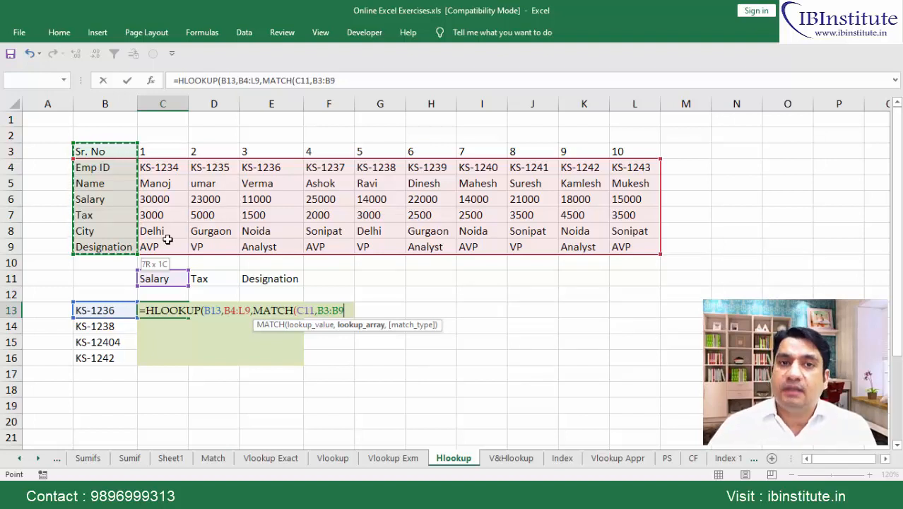
key(BackSpace)
key(BackSpace)
key(BackSpace)
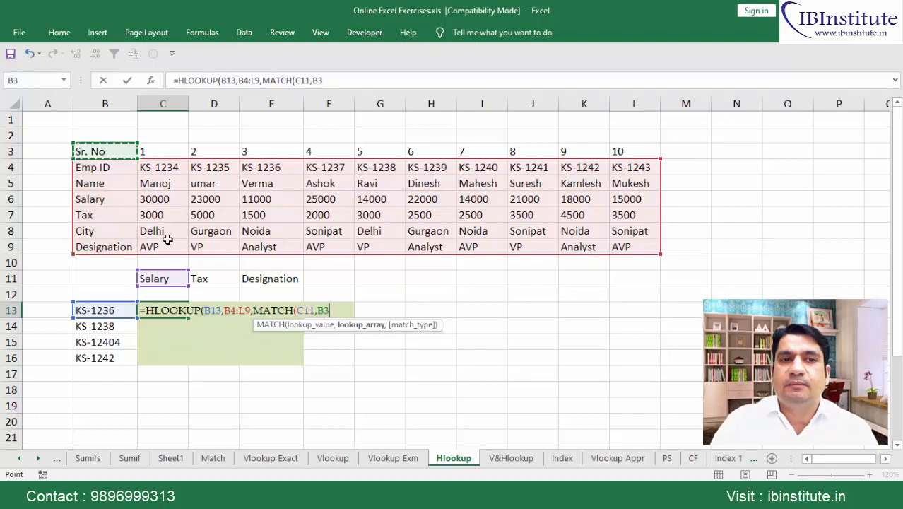
Use B4:B9 as the MATCH lookup array with match type 0, and complete the HLOOKUP formula with range lookup 0
key(ctrl+shift+Down)
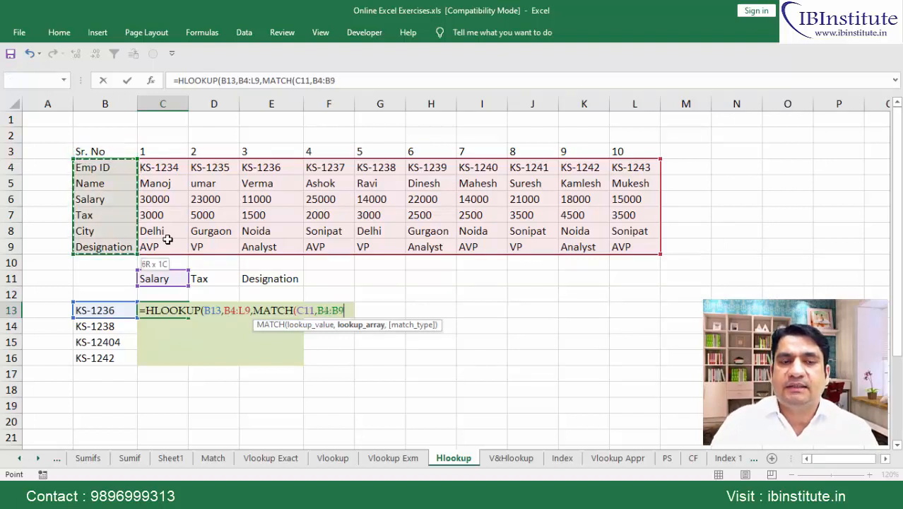
text(,0)
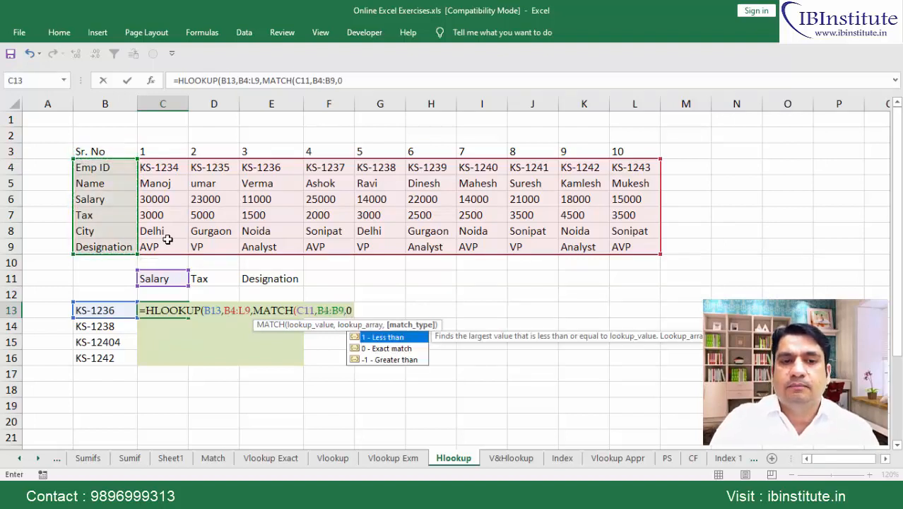
text())
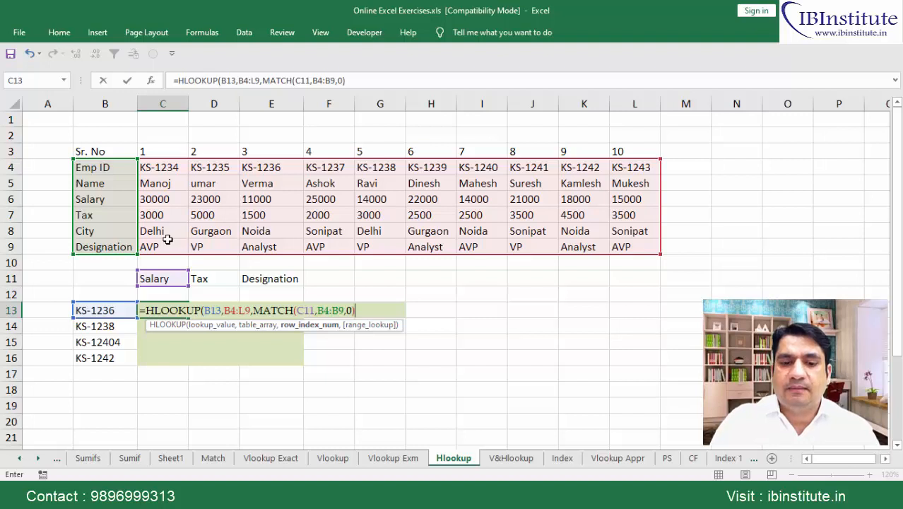
text())
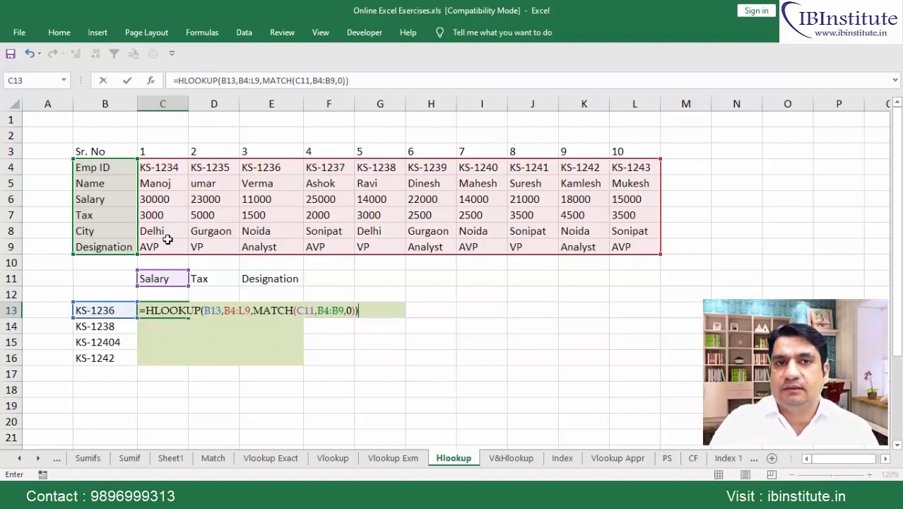
key(BackSpace)
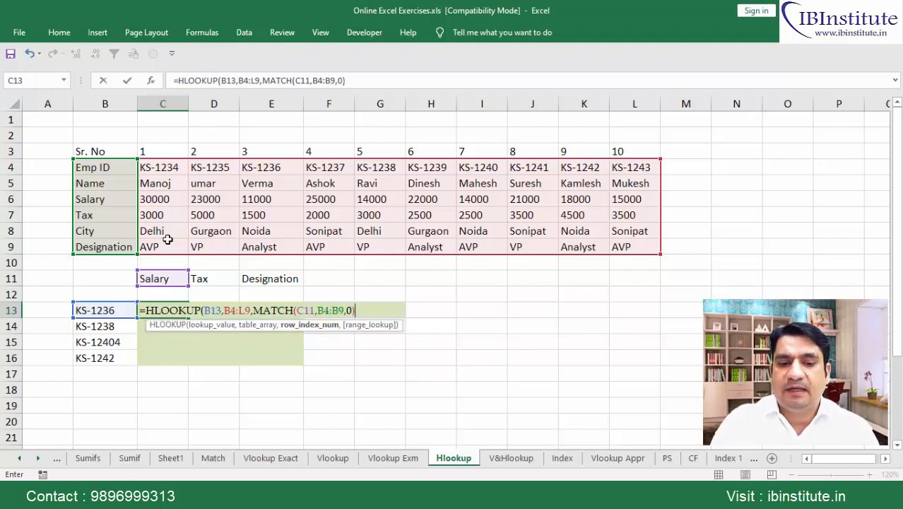
text(,0)
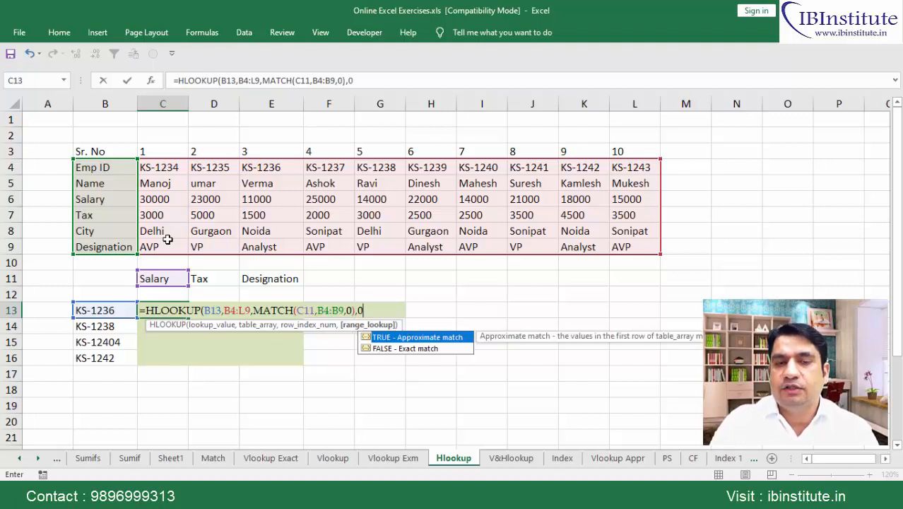
text())
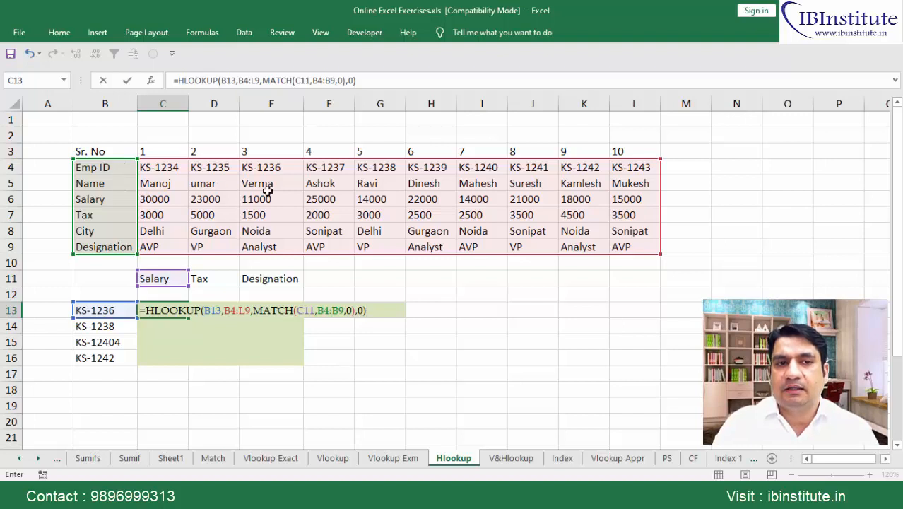
key(Return)
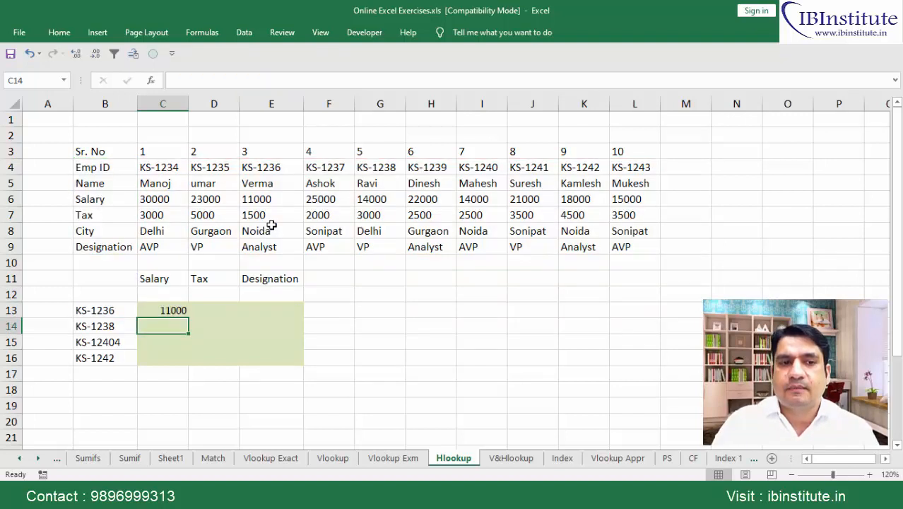
Select the result range C13:E16 and open the HLOOKUP formula in C13 for editing at its lookup value
key(Up)
key(shift+Down)
key(shift+Down)
key(shift+Down)
key(shift+Right)
key(shift+Right)
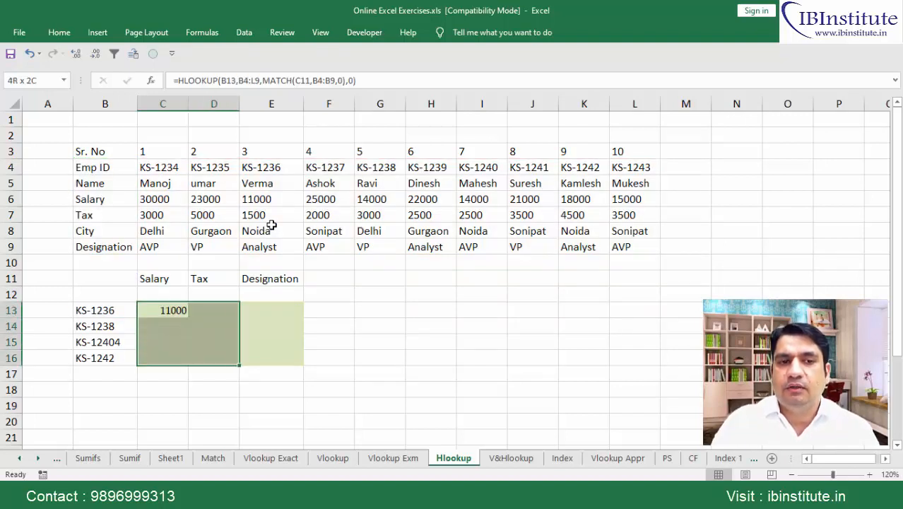
key(F2)
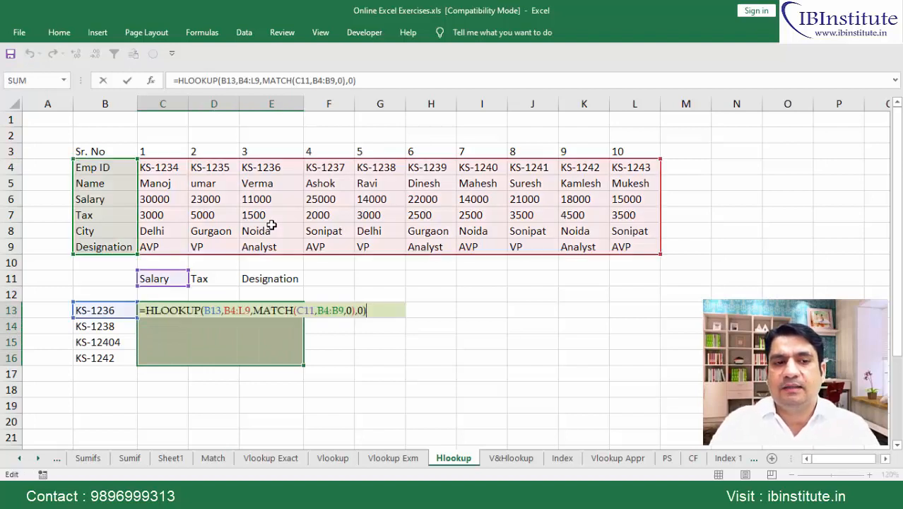
key(Left)
key(Left)
key(Left)
key(Left)
key(Left)
key(Left)
key(Left)
key(Left)
key(Left)
key(Left)
key(Left)
key(Left)
key(Left)
key(Left)
key(Left)
key(Left)
key(Left)
key(Left)
key(Left)
key(Left)
key(Left)
key(Left)
key(Left)
key(Left)
key(Left)
key(Left)
key(Left)
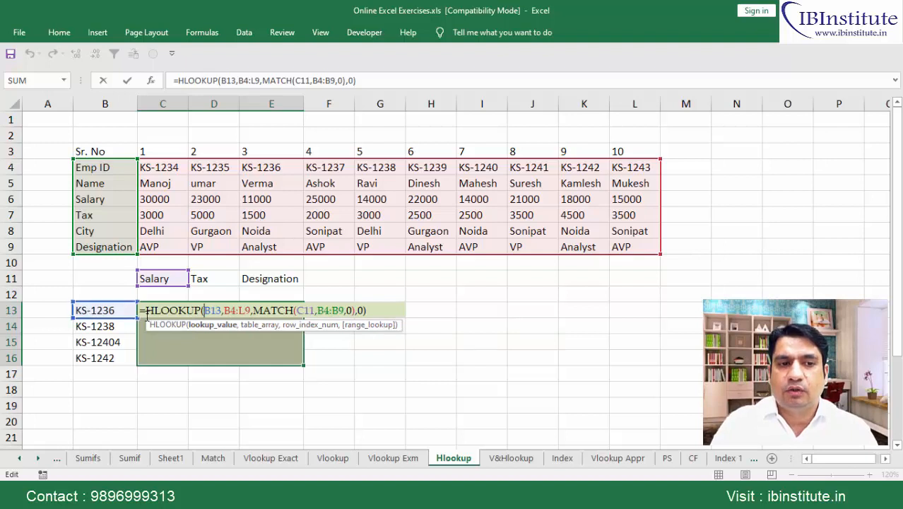
Try moving the HLOOKUP lookup value reference down the ID list to B15 and back to B13
click(113, 327)
click(113, 342)
click(115, 357)
click(114, 341)
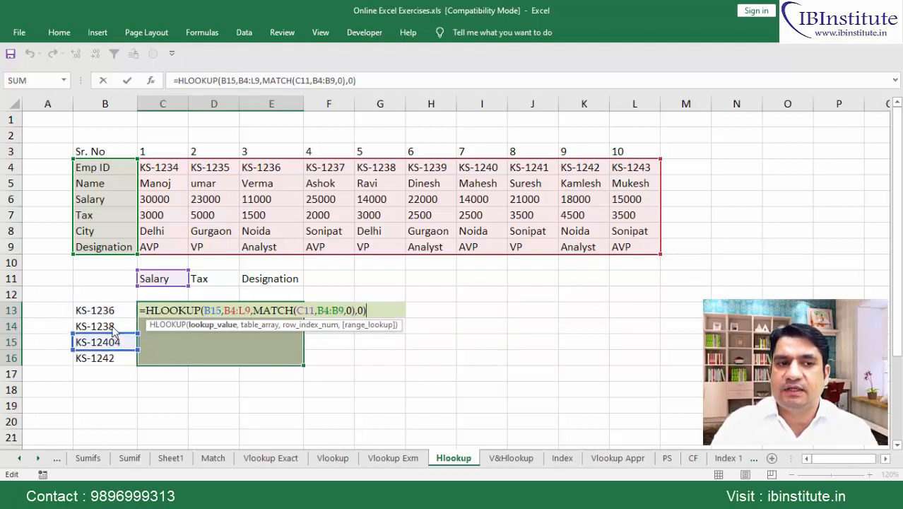
click(113, 315)
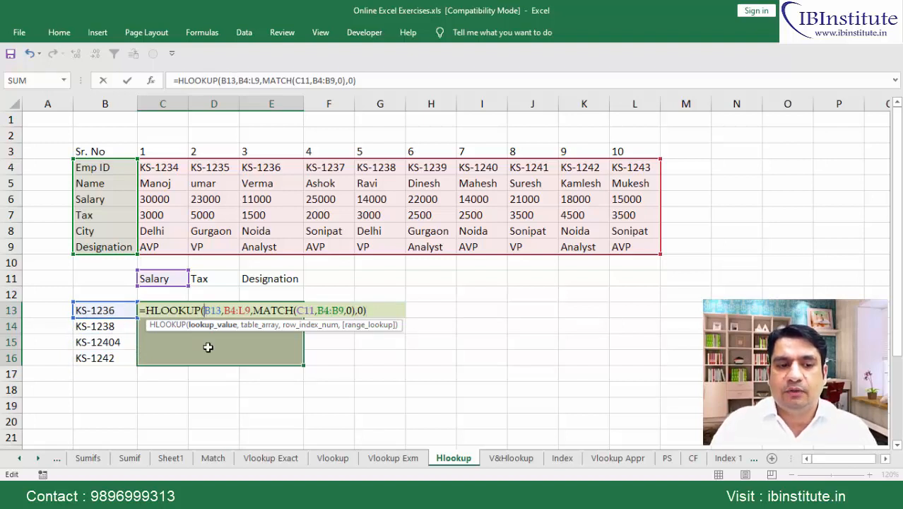
Lock the lookup value's column as $B13 and make the table array absolute as $B$4:$L$9 in the C13 formula
text($)
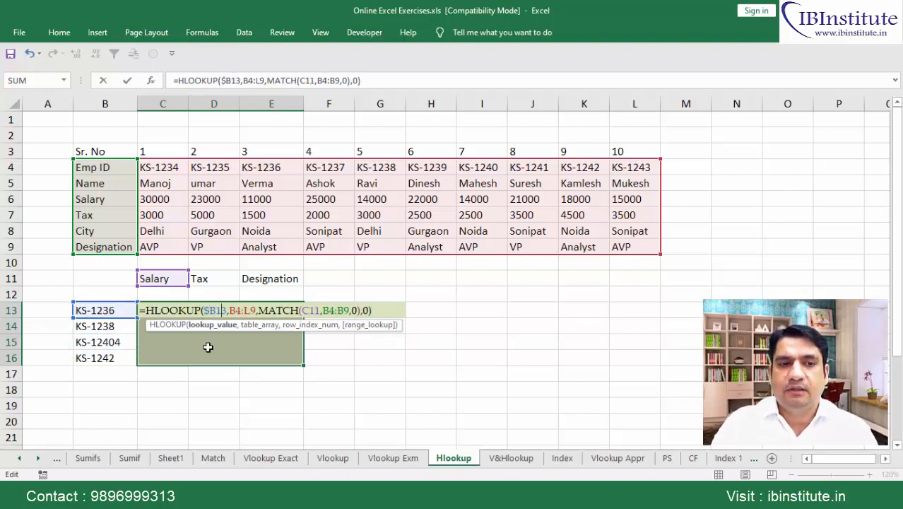
key(Right)
key(Right)
key(shift+Right)
key(shift+Right)
key(shift+Right)
key(shift+Right)
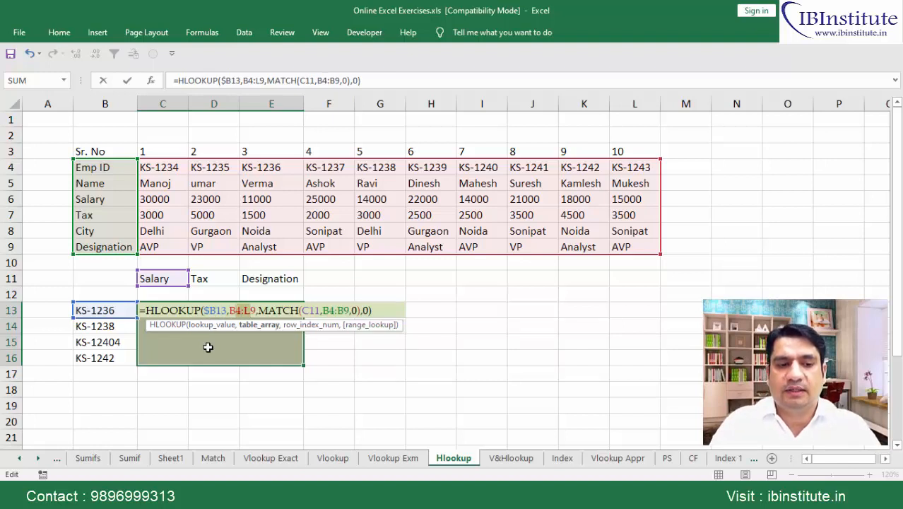
key(F4)
key(Right)
key(Right)
key(Right)
key(Right)
key(Right)
key(Right)
key(Right)
key(Right)
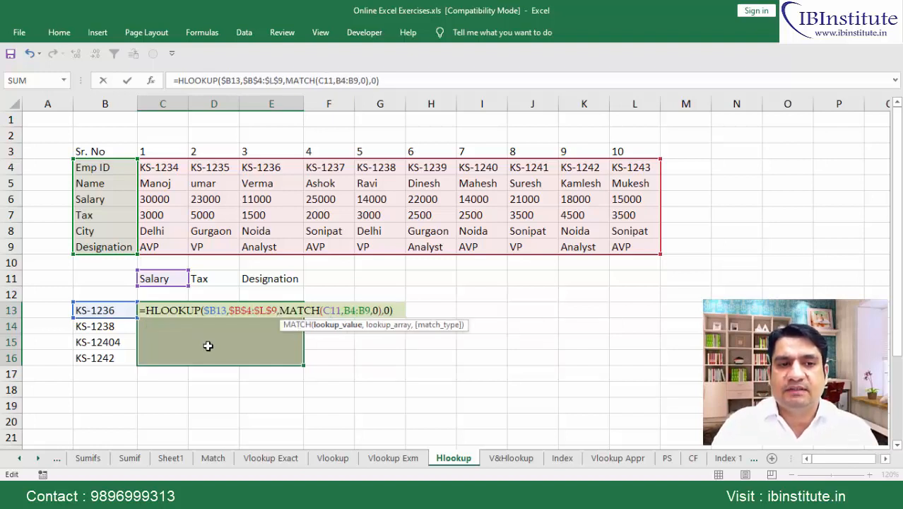
click(164, 288)
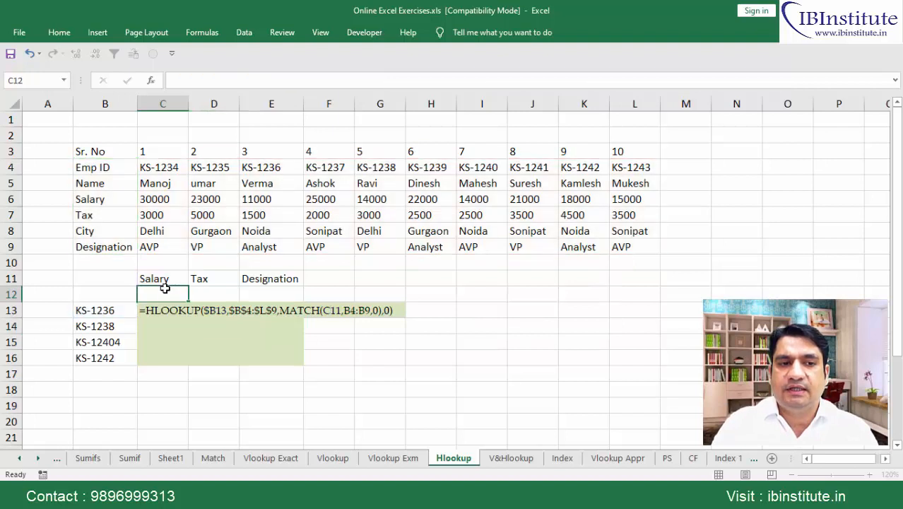
click(164, 305)
key(Down)
click(164, 307)
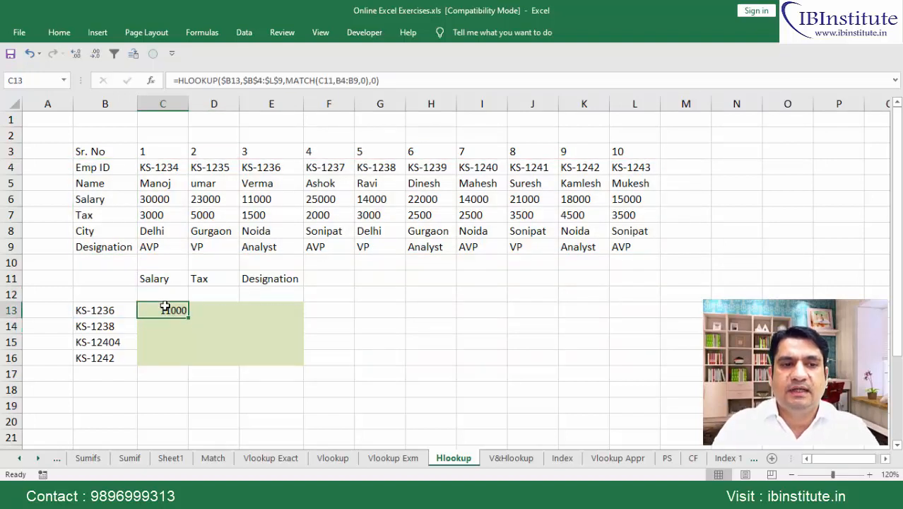
In the C13 formula, set the MATCH lookup value to C$11 and the lookup array to $B$4:$B$9
double_click(164, 307)
click(331, 310)
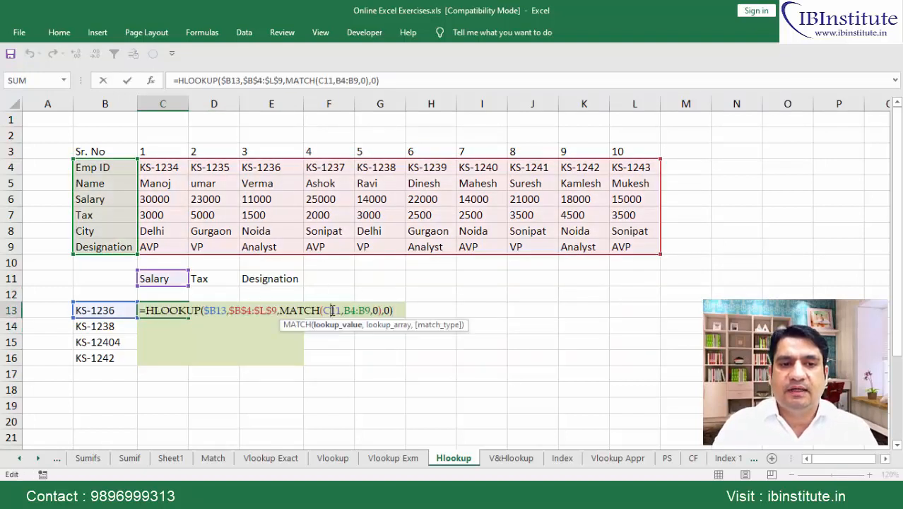
mouse_move(178, 286)
mouse_down()
mouse_move(178, 302)
mouse_move(180, 283)
mouse_move(240, 281)
mouse_move(176, 281)
mouse_up()
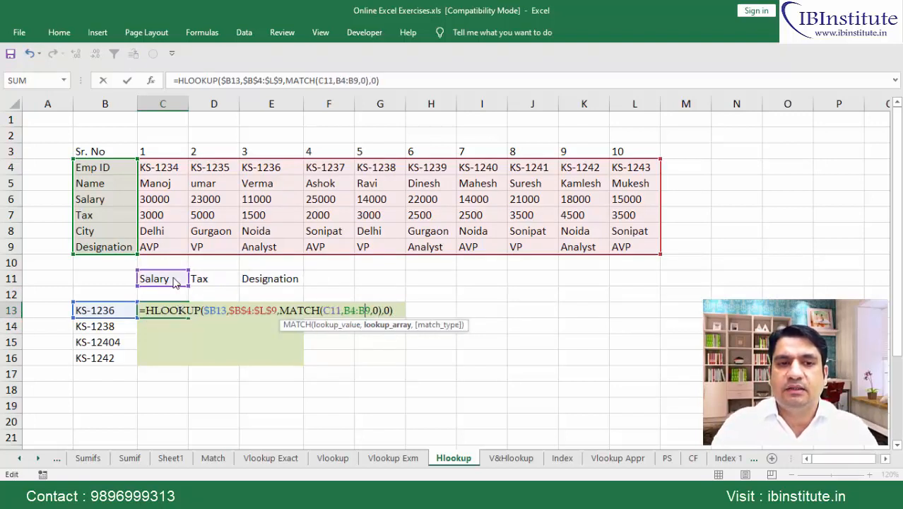
text($)
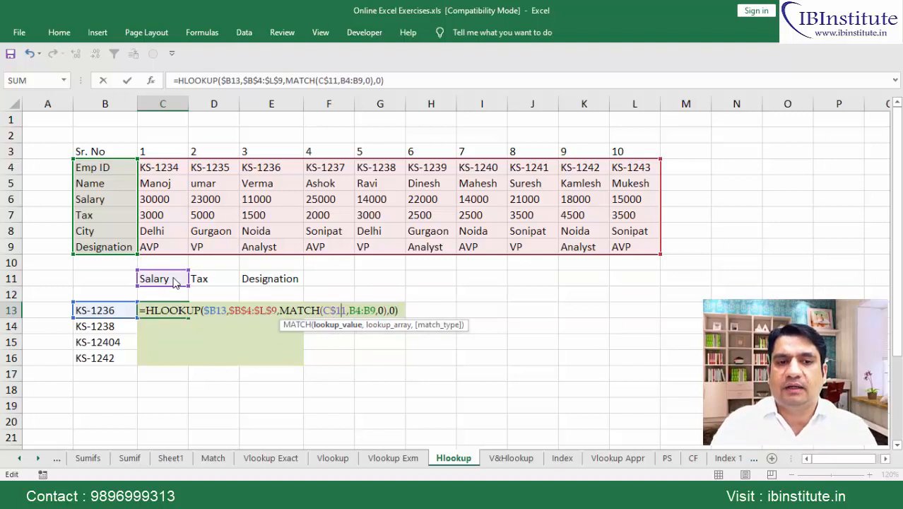
key(Right)
key(Right)
key(shift+Right)
key(shift+Right)
key(shift+Right)
key(shift+Right)
key(shift+Right)
key(F4)
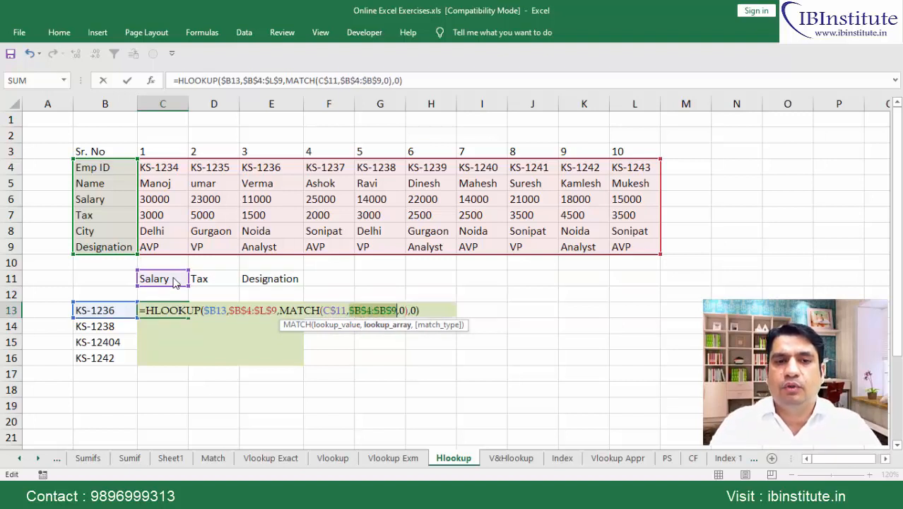
key(Return)
Fill the C13 formula across to the Tax and Designation columns, C13:E13
key(Up)
key(shift+Right)
key(shift+Right)
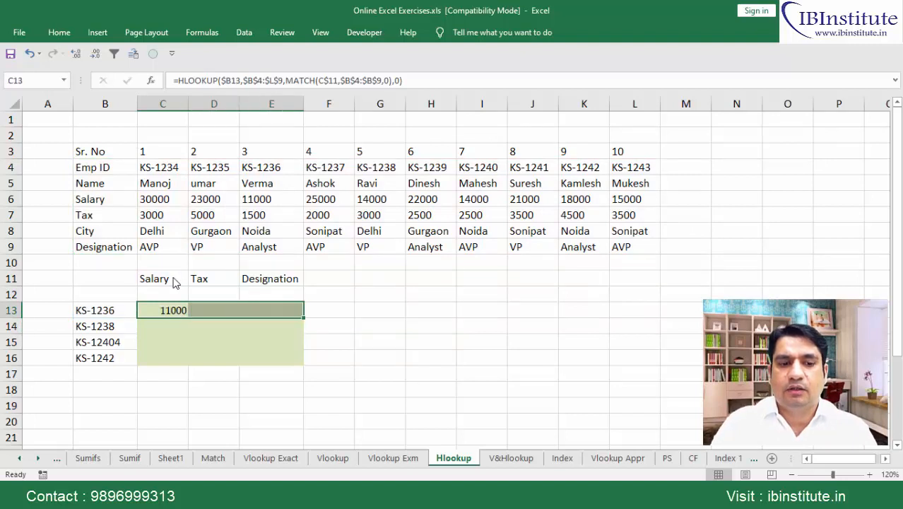
key(ctrl+r)
key(Right)
key(Right)
key(Left)
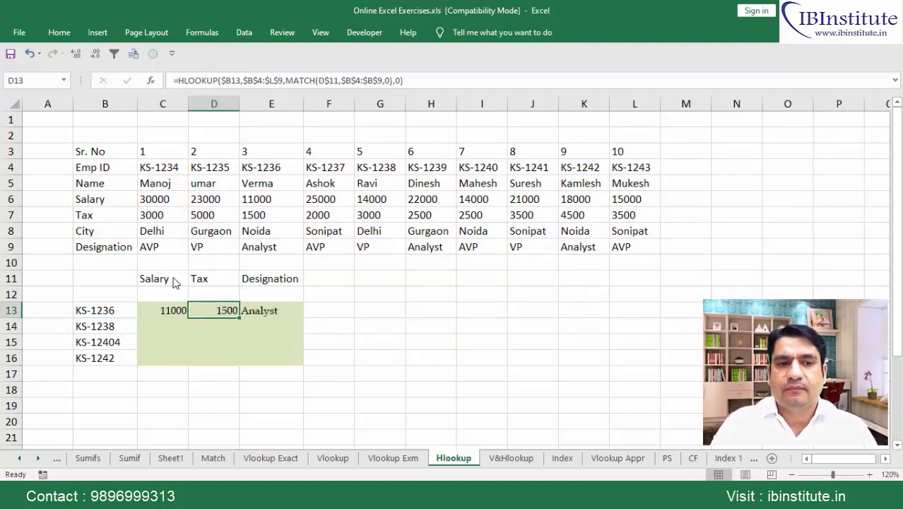
Inspect the HLOOKUP lookup value $B13 and the MATCH lookup value E$11 in the E13 formula
key(Right)
key(F2)
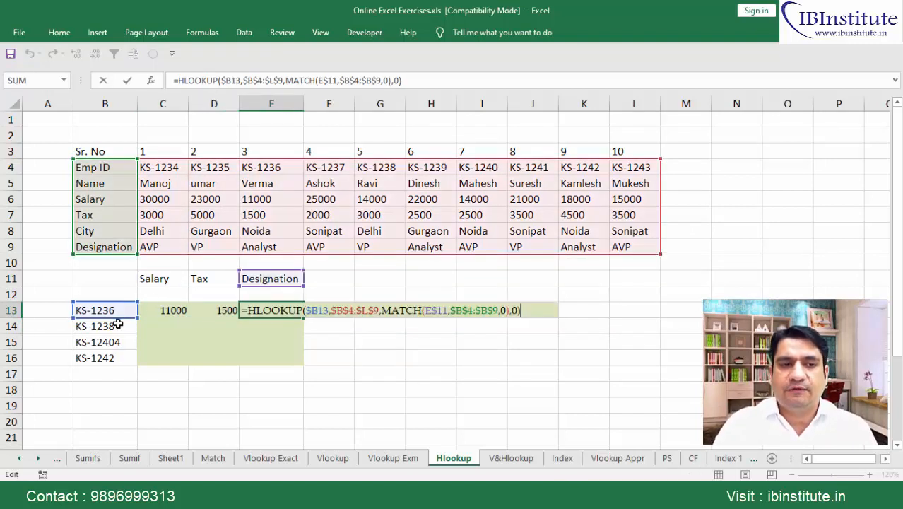
mouse_move(136, 318)
mouse_down()
mouse_move(154, 320)
mouse_move(123, 317)
mouse_up()
click(307, 309)
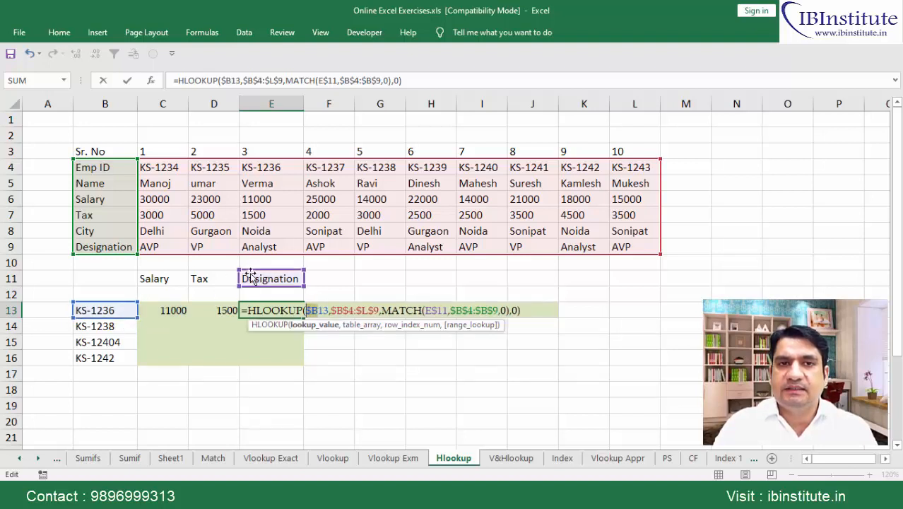
drag(424, 311, 440, 310)
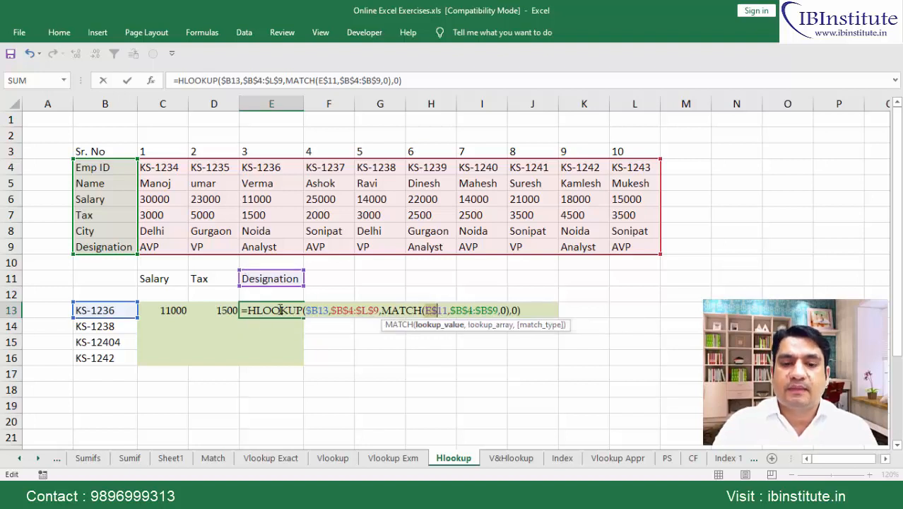
key(ctrl+Return)
Try locking the MATCH lookup value's column as $C11 in C13 and fill the formula across to E13
key(Left)
key(Left)
key(F2)
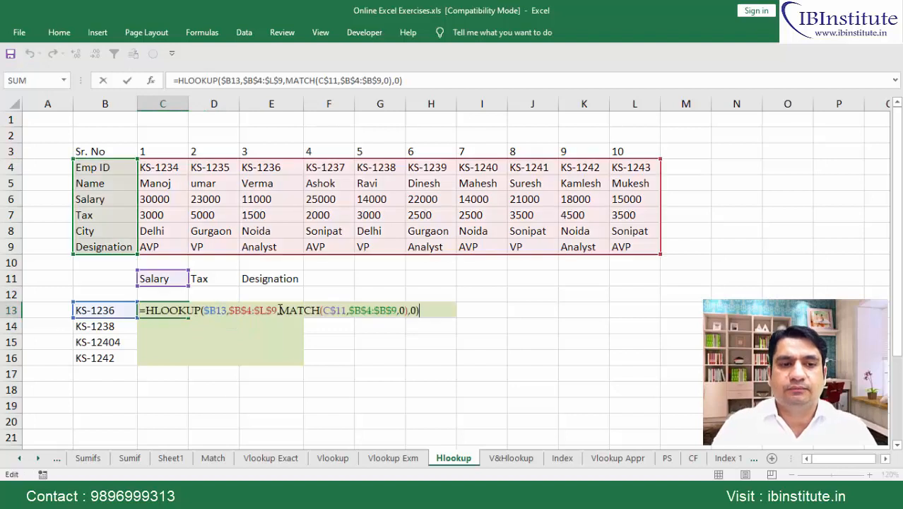
key(Left)
key(Left)
key(Left)
key(Left)
key(Left)
key(Left)
key(Left)
key(Left)
key(Left)
key(Left)
key(Left)
key(Left)
key(Left)
key(Left)
key(Left)
key(Left)
key(Left)
key(Left)
key(Left)
key(Left)
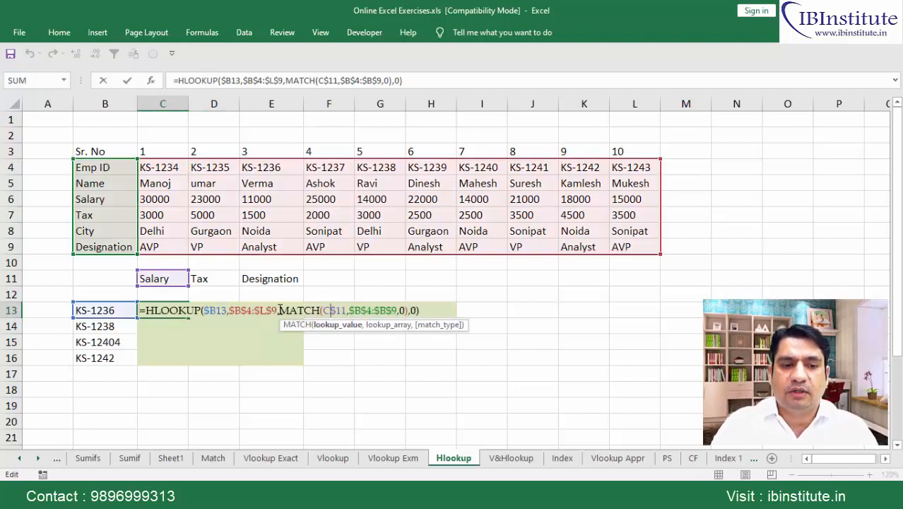
key(F4)
key(ctrl+Return)
key(shift+Right)
key(shift+Right)
key(ctrl+r)
key(Right)
key(Right)
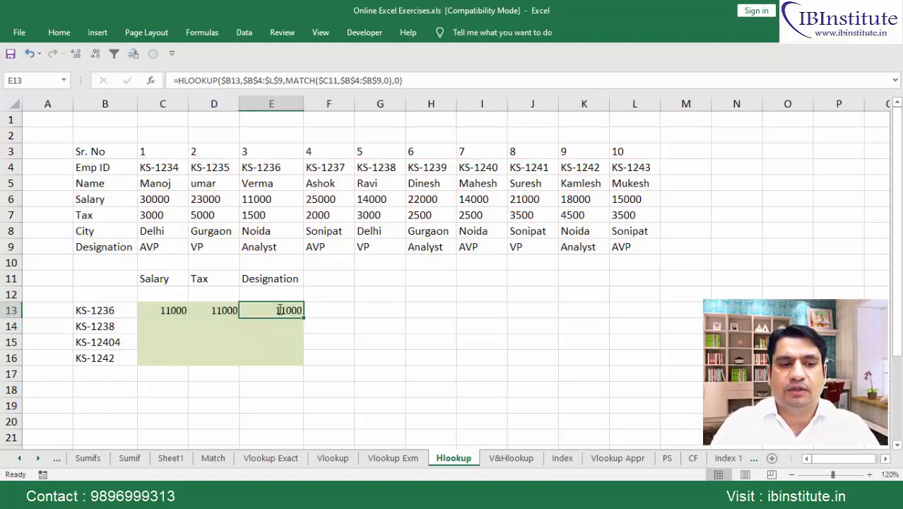
Inspect the MATCH lookup value $C11 in the E13 formula under Designation
key(F2)
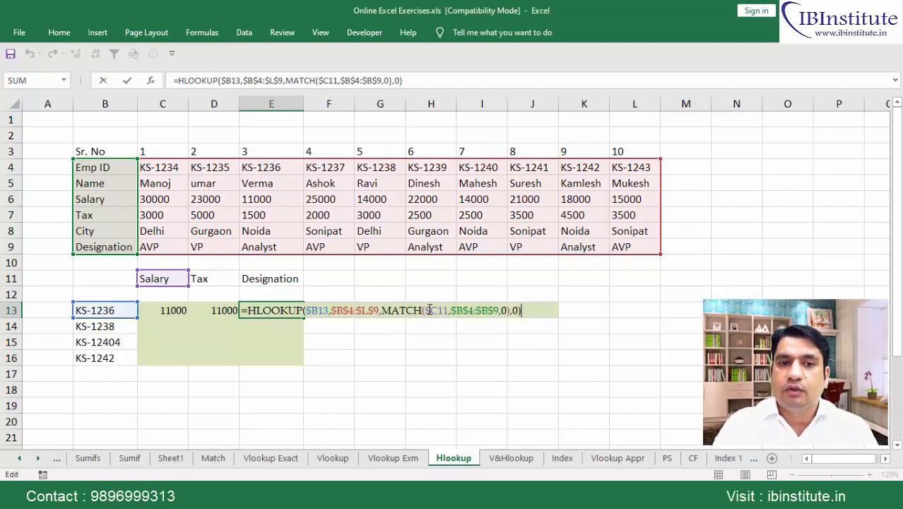
drag(426, 310, 438, 310)
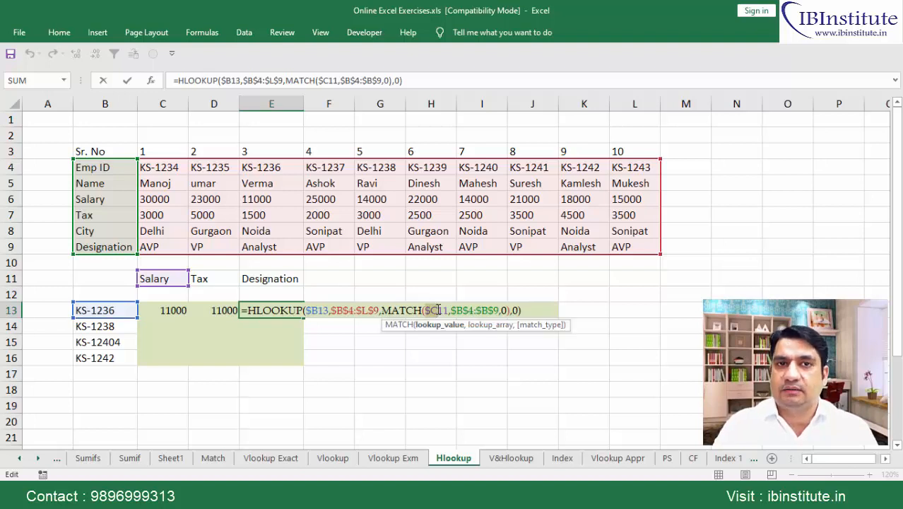
key(Return)
key(Left)
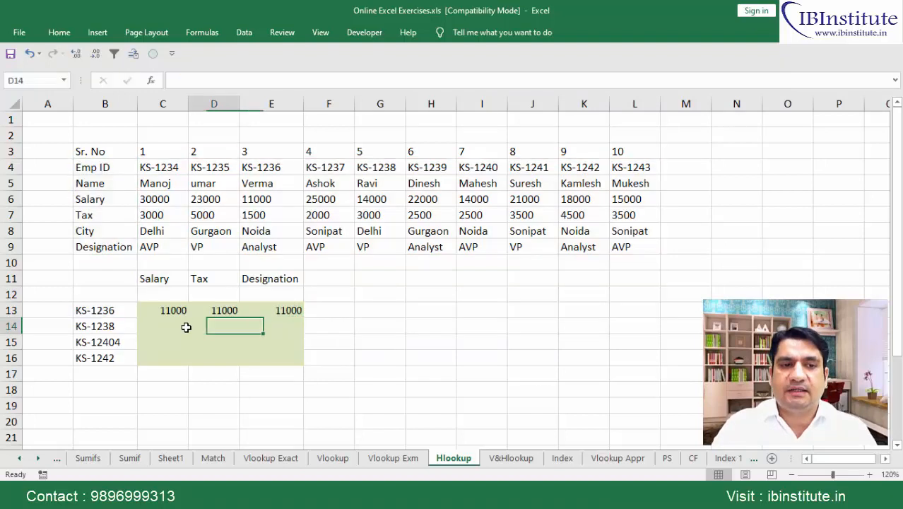
Set the MATCH lookup value in C13 back to C$11 and fill the formula across C13:E13
key(Left)
key(Up)
key(F2)
key(Left)
key(Left)
key(Left)
key(Left)
key(Left)
key(Left)
key(Left)
key(Left)
key(Left)
key(Left)
key(Left)
key(Left)
key(Left)
key(Left)
key(Left)
key(Left)
key(Left)
key(Left)
key(Left)
key(BackSpace)
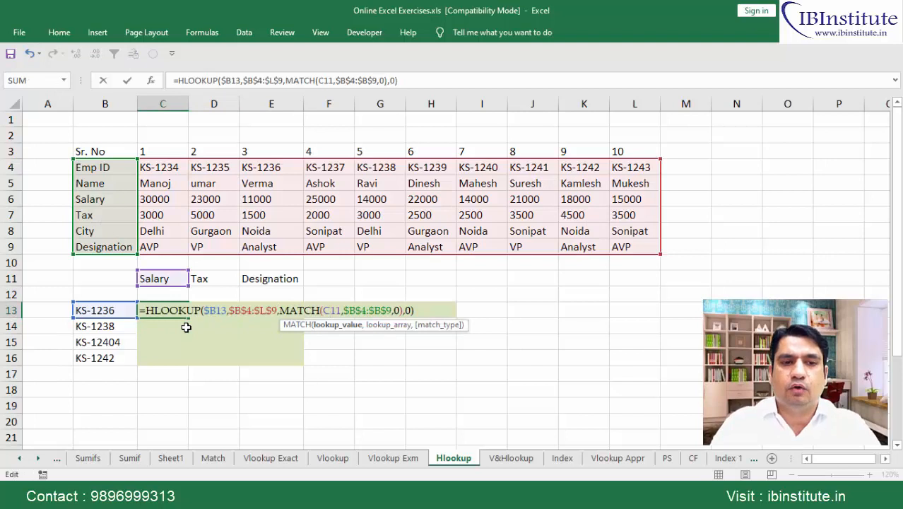
key(Right)
text($)
key(ctrl+Return)
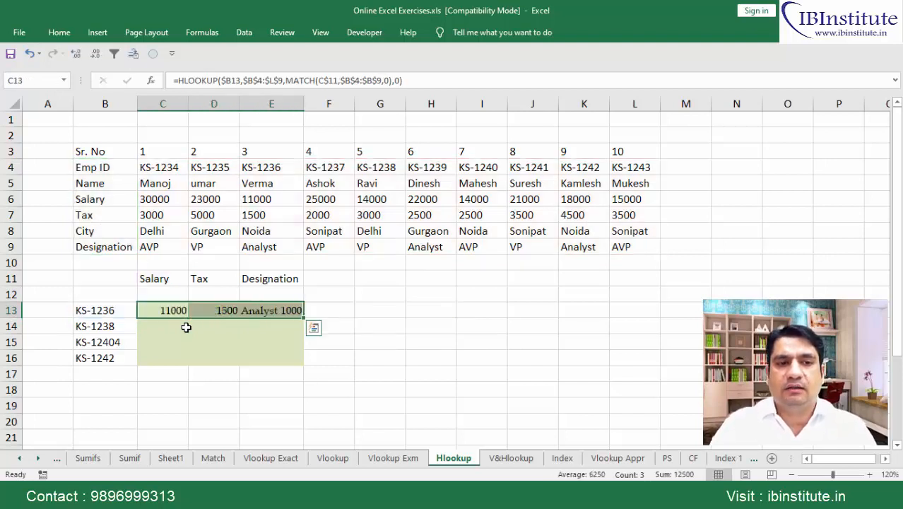
Fill the formulas in C13:E13 down to row 16 for the remaining employee IDs
key(shift+Down)
key(shift+Down)
key(shift+Down)
key(ctrl+d)
click(185, 326)
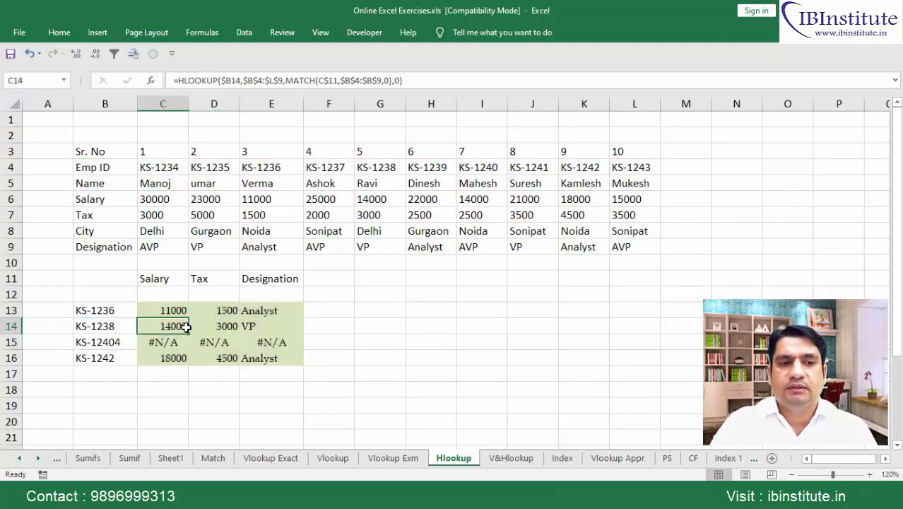
Check the row 15 lookup results and compare the employee ID in B15 with the Emp ID row B4:L4
key(Down)
key(Right)
key(Right)
key(Left)
key(Left)
key(Left)
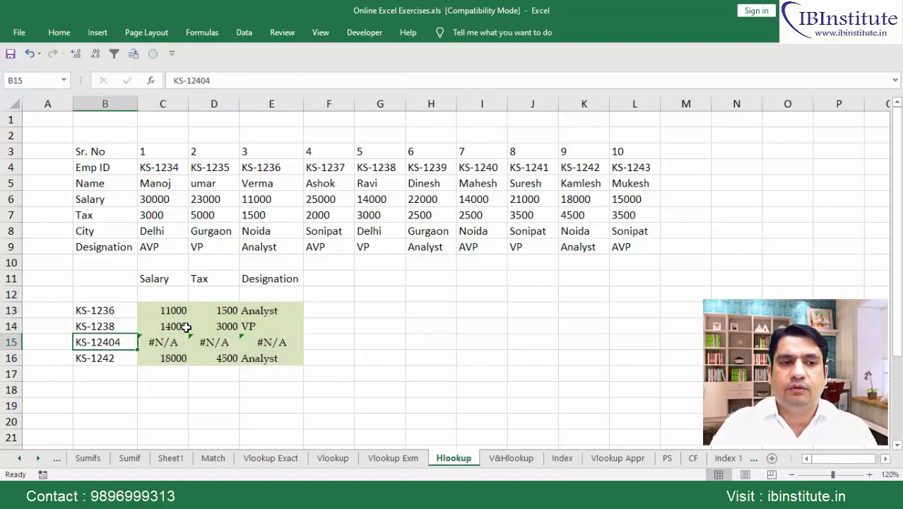
key(ctrl+Up)
key(ctrl+Up)
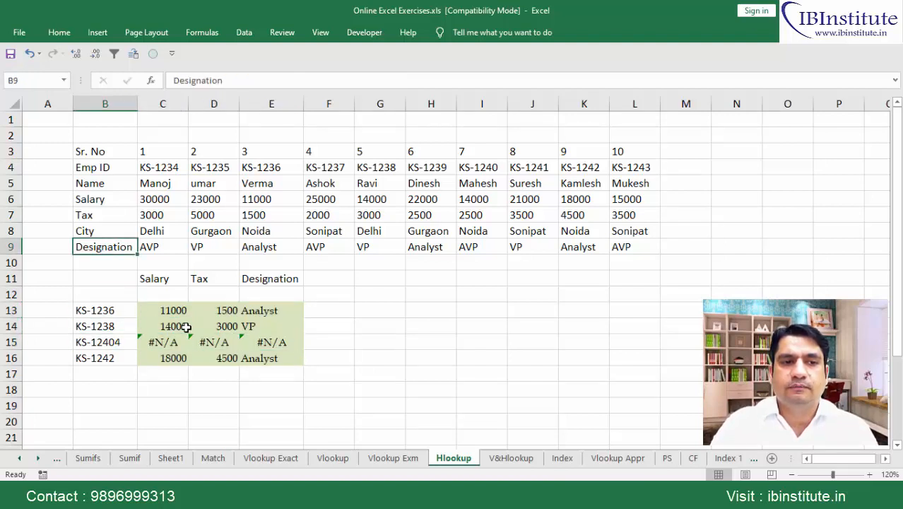
key(ctrl+Up)
key(Down)
key(ctrl+shift+Right)
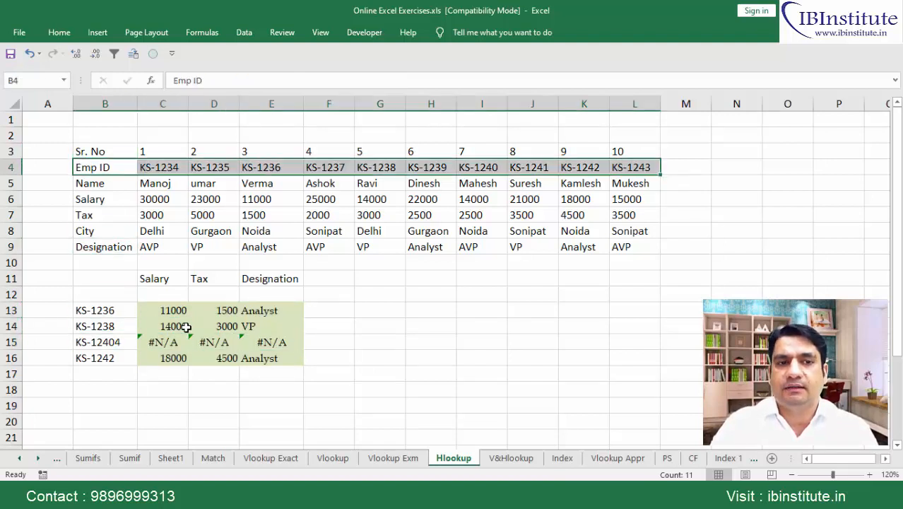
Wrap the HLOOKUP formula in C13 in IFERROR with an empty string "" as the fallback value
key(ctrl+Down)
key(ctrl+Down)
key(Right)
key(F2)
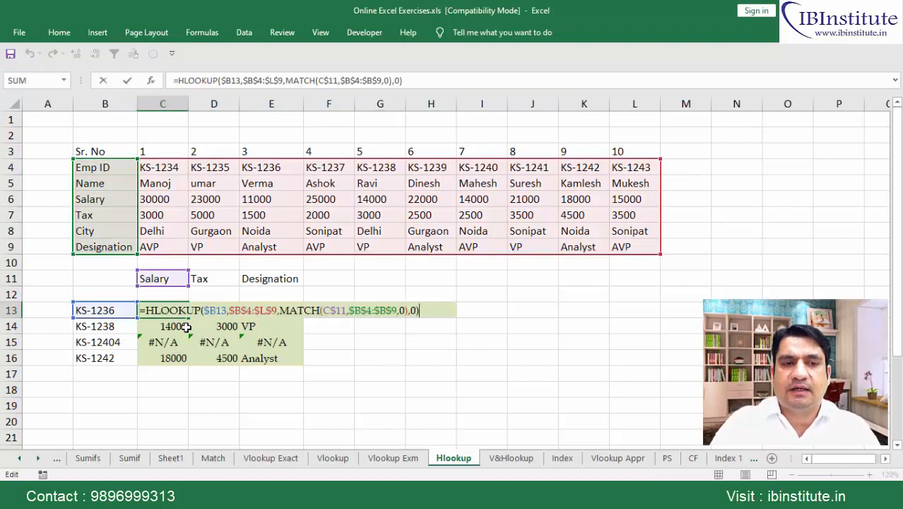
text(IFERROR()
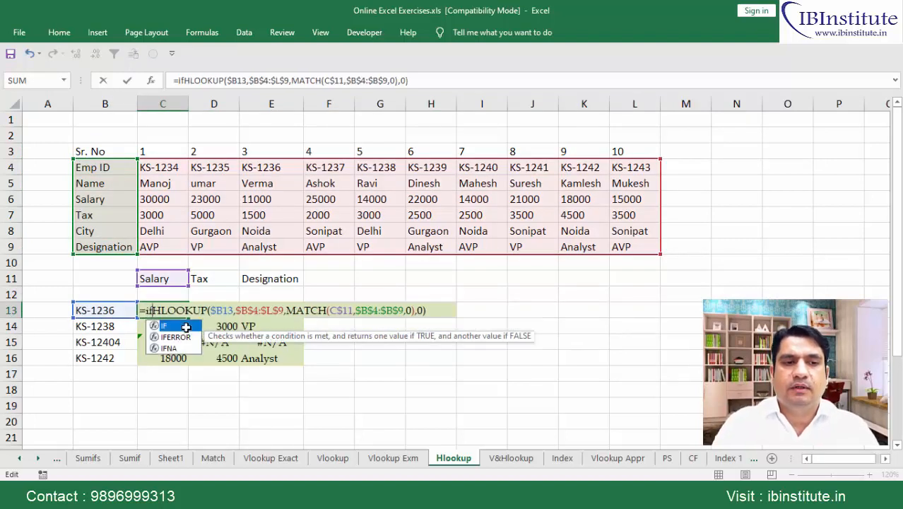
text(,"")
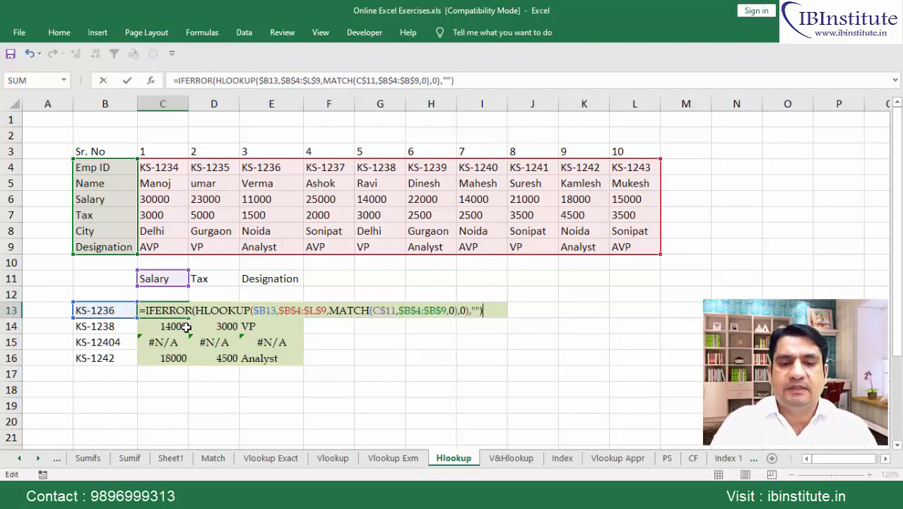
key(ctrl+Return)
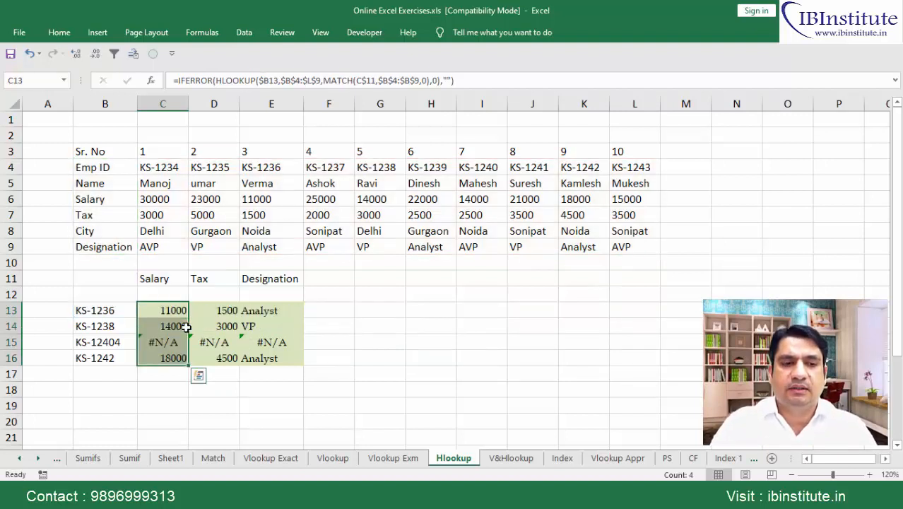